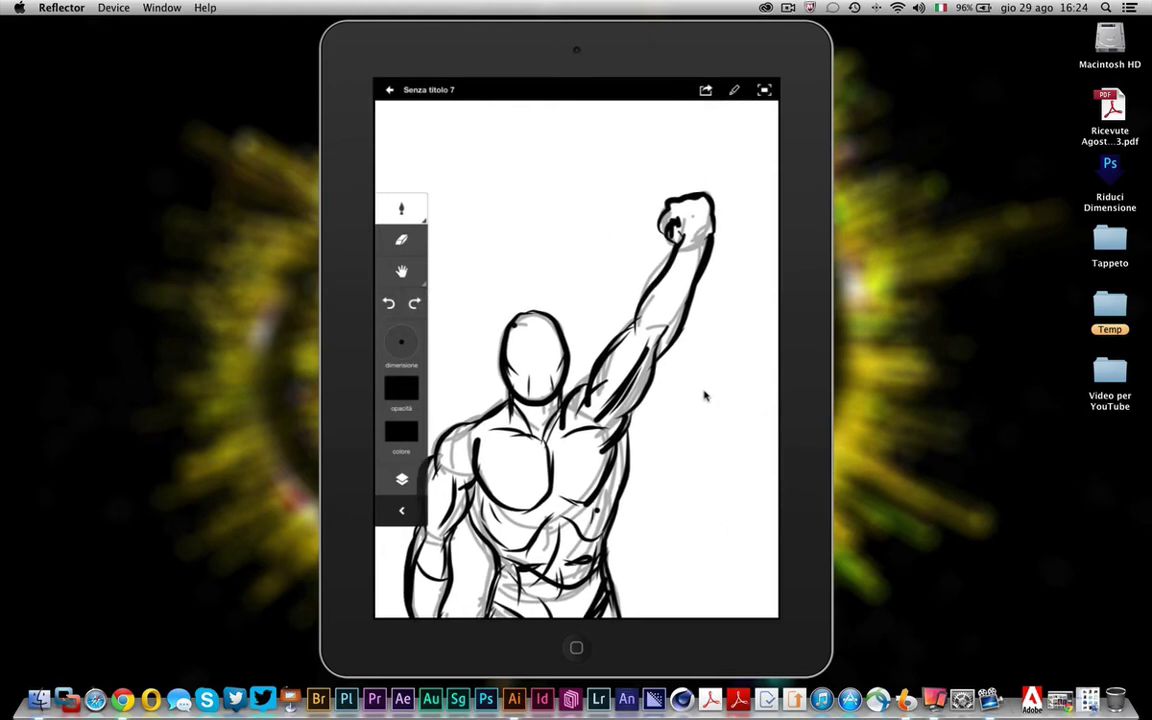
Step: Redo the undone black ink stroke near the raised arm
{"action": "left_click", "coordinate": [414, 303]}
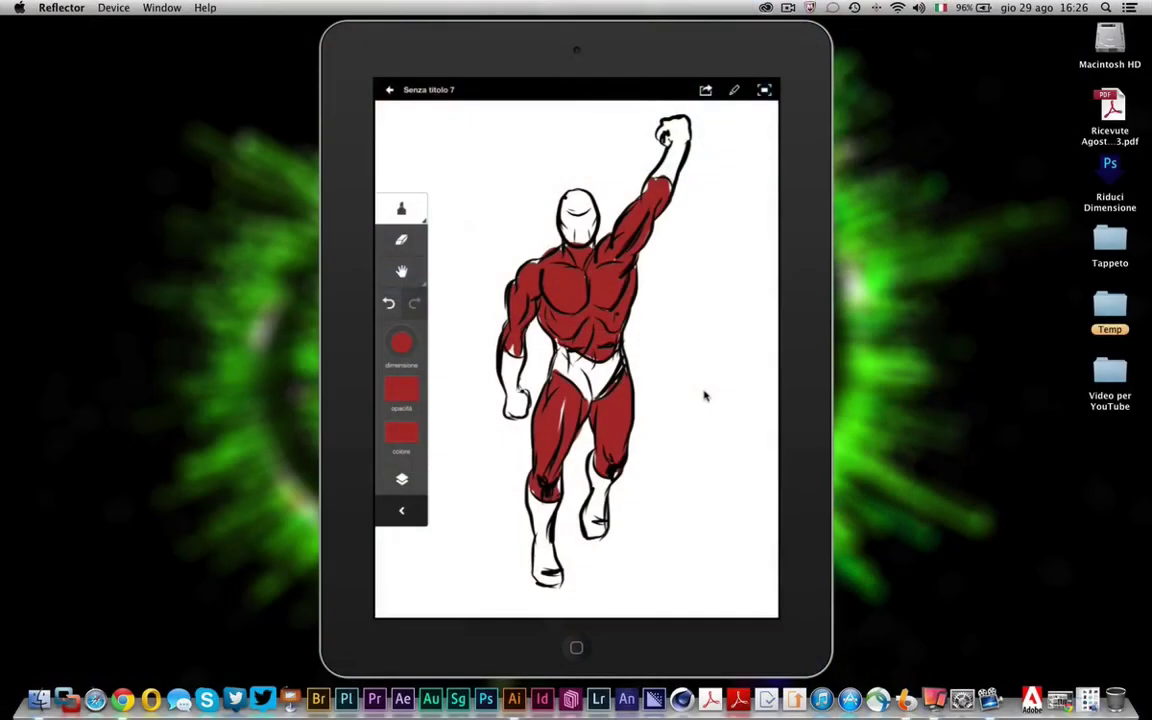
Step: Retitle the sketch from 'Senza titolo 7' to 'Bozzetto' and shift the mirror window right
{"action": "left_click", "coordinate": [428, 89]}
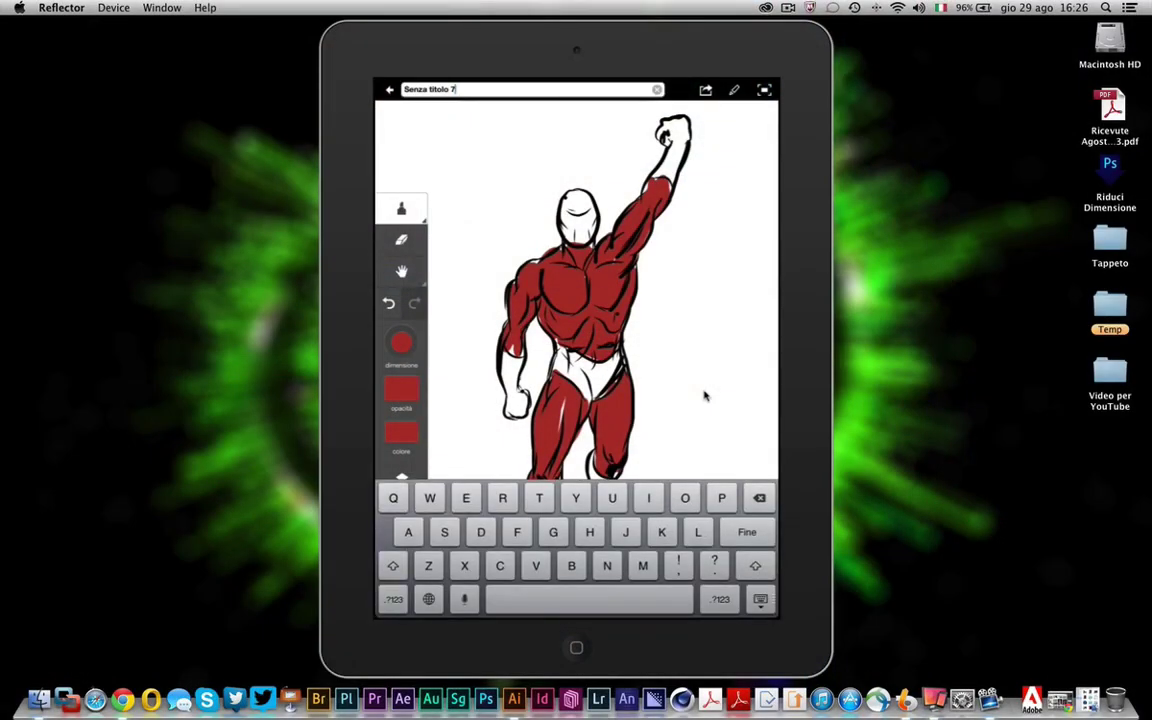
{"action": "key", "text": "BackSpace"}
{"action": "key", "text": "BackSpace"}
{"action": "key", "text": "BackSpace"}
{"action": "key", "text": "BackSpace"}
{"action": "key", "text": "BackSpace"}
{"action": "key", "text": "BackSpace"}
{"action": "key", "text": "BackSpace"}
{"action": "key", "text": "BackSpace"}
{"action": "key", "text": "BackSpace"}
{"action": "key", "text": "BackSpace"}
{"action": "key", "text": "BackSpace"}
{"action": "key", "text": "BackSpace"}
{"action": "type", "text": "Box"}
{"action": "key", "text": "BackSpace"}
{"action": "type", "text": "zzetto"}
{"action": "left_click_drag", "start_coordinate": [650, 48], "coordinate": [891, 48]}
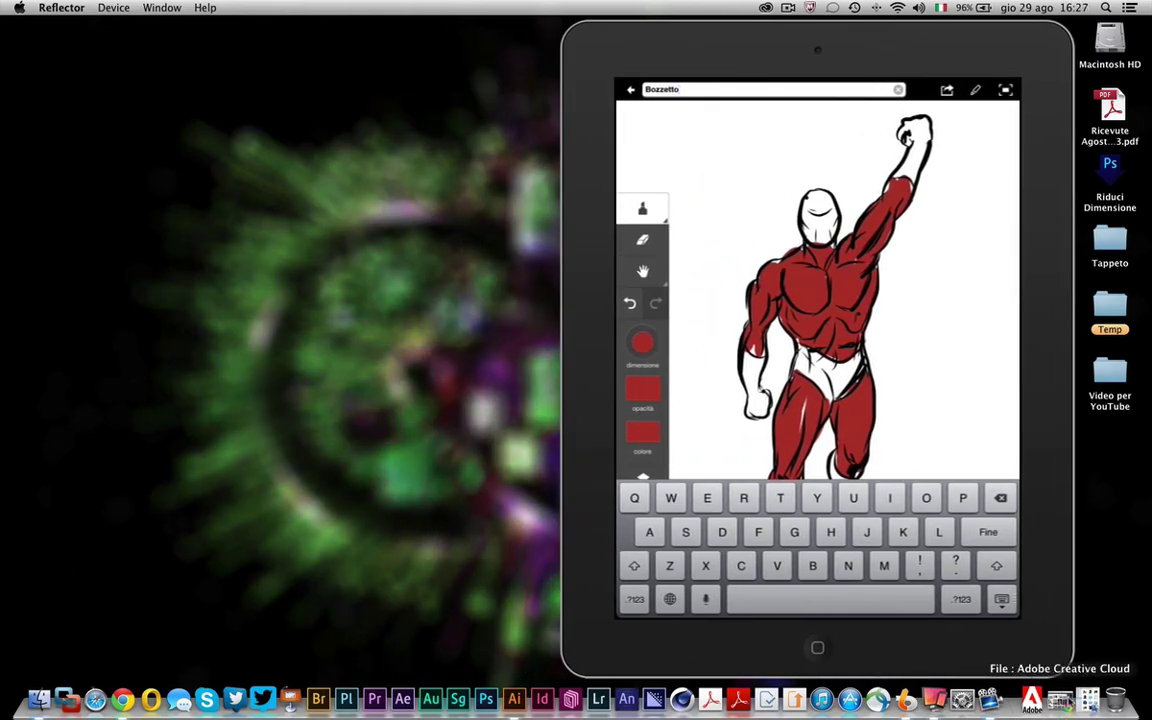
Step: Show the Creative Cloud Files folder beside the iPad mirror window so Bozzetto.idea appears synced
{"action": "left_click", "coordinate": [1058, 700]}
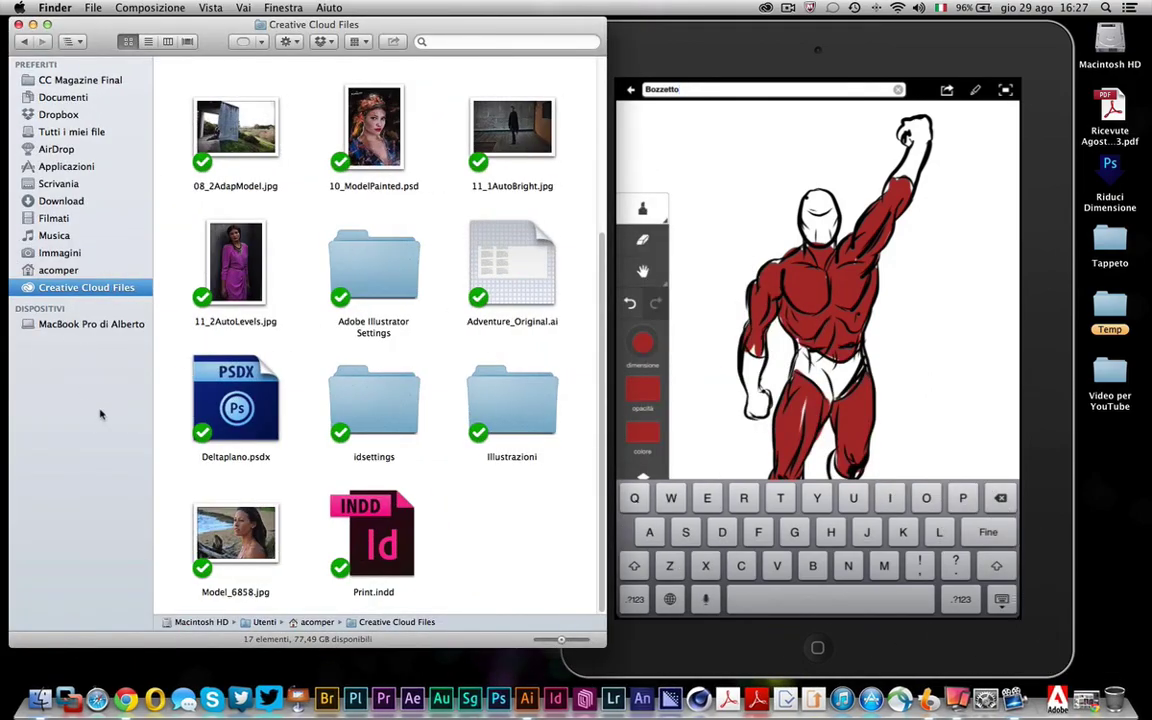
{"action": "left_click_drag", "start_coordinate": [641, 76], "coordinate": [662, 74]}
{"action": "left_click_drag", "start_coordinate": [738, 62], "coordinate": [777, 62]}
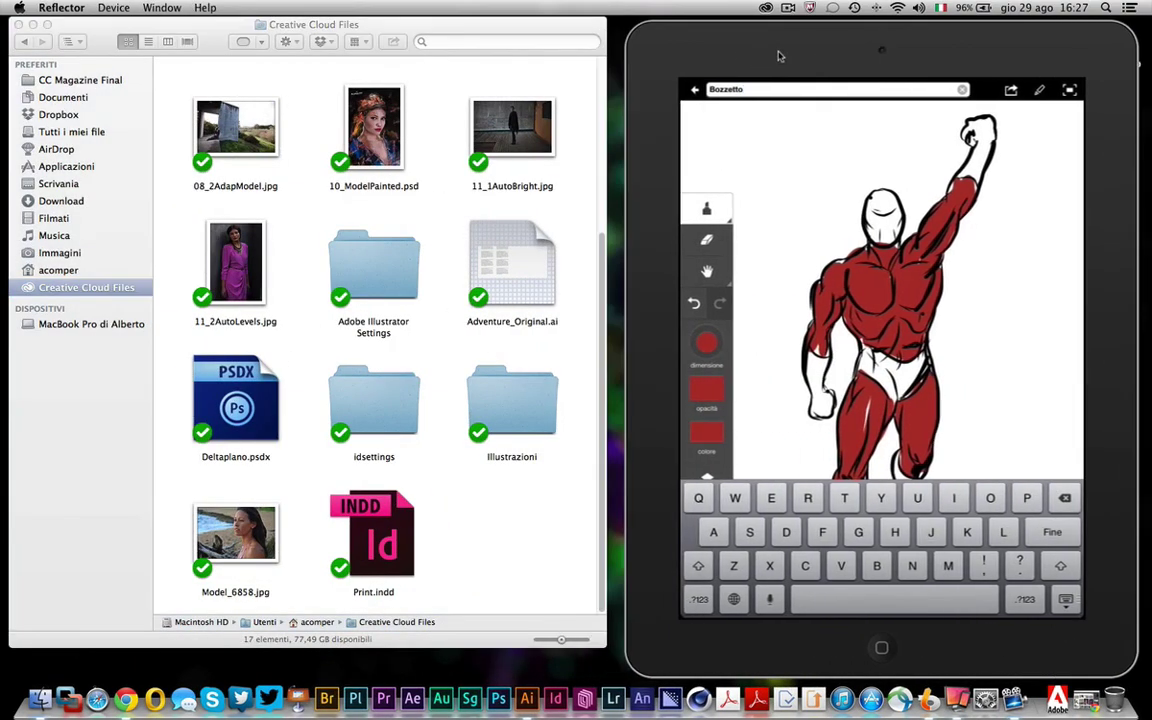
{"action": "left_click", "coordinate": [413, 26]}
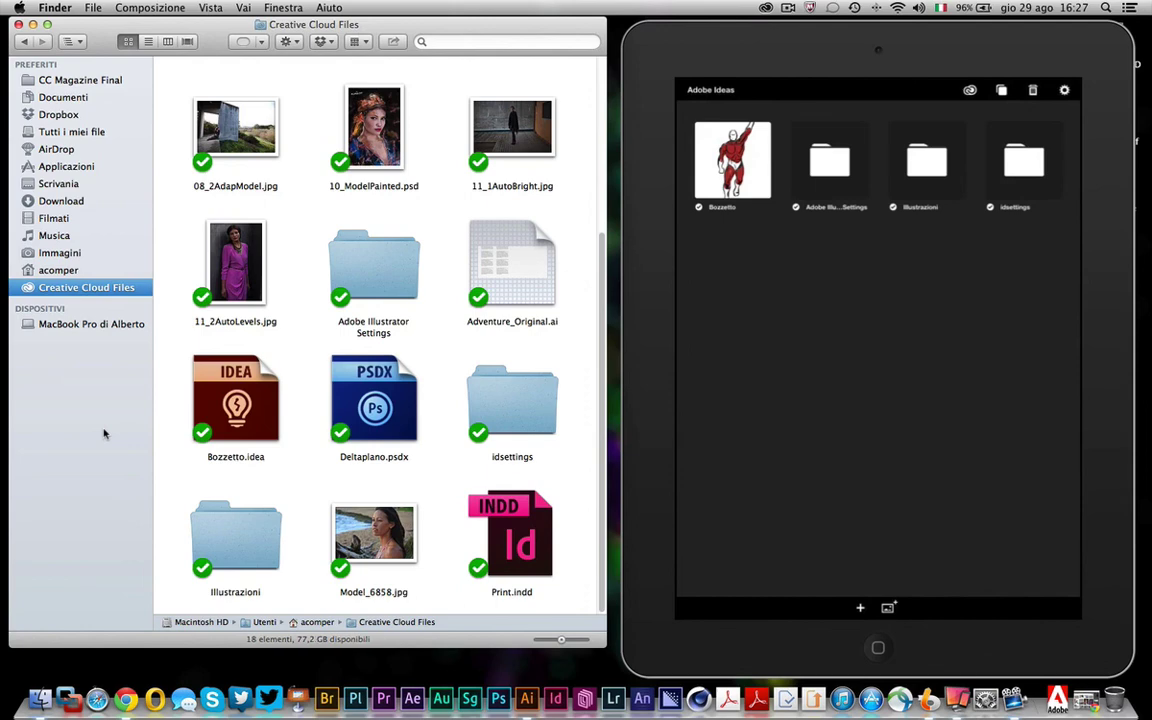
Step: Open Bozzetto.idea in Illustrator, zoom out, and check the red torso shape's layer
{"action": "double_click", "coordinate": [245, 405]}
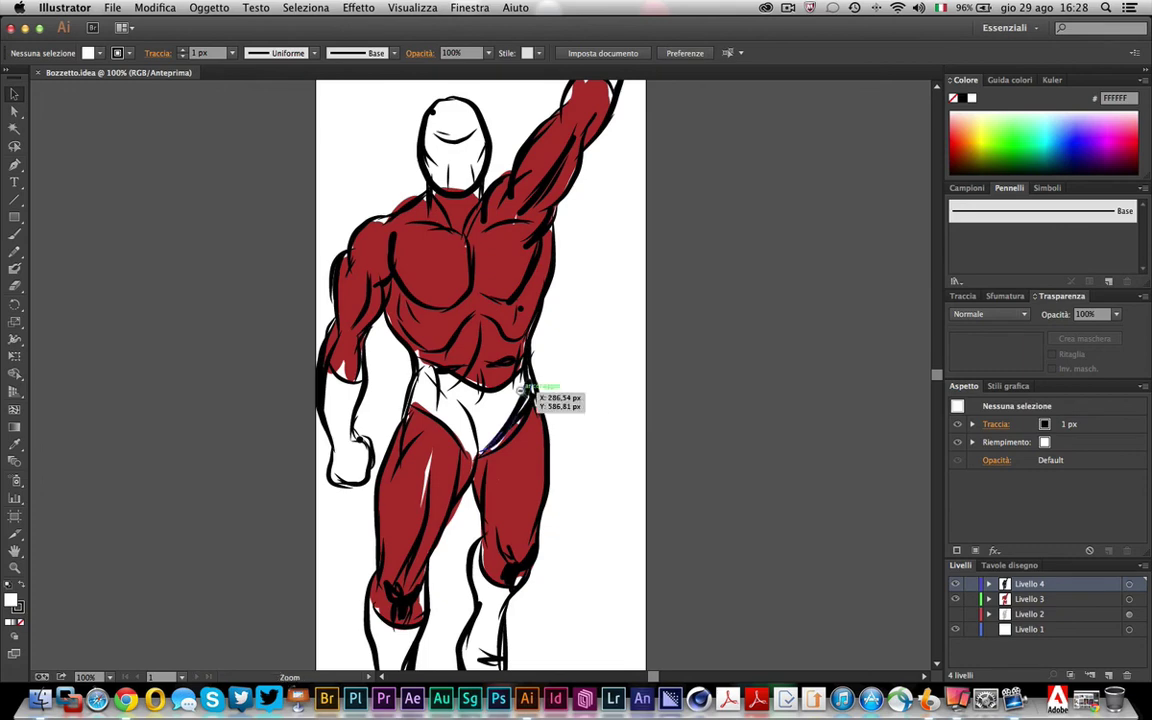
{"action": "scroll", "coordinate": [528, 394], "scroll_direction": "down", "scroll_amount": 3}
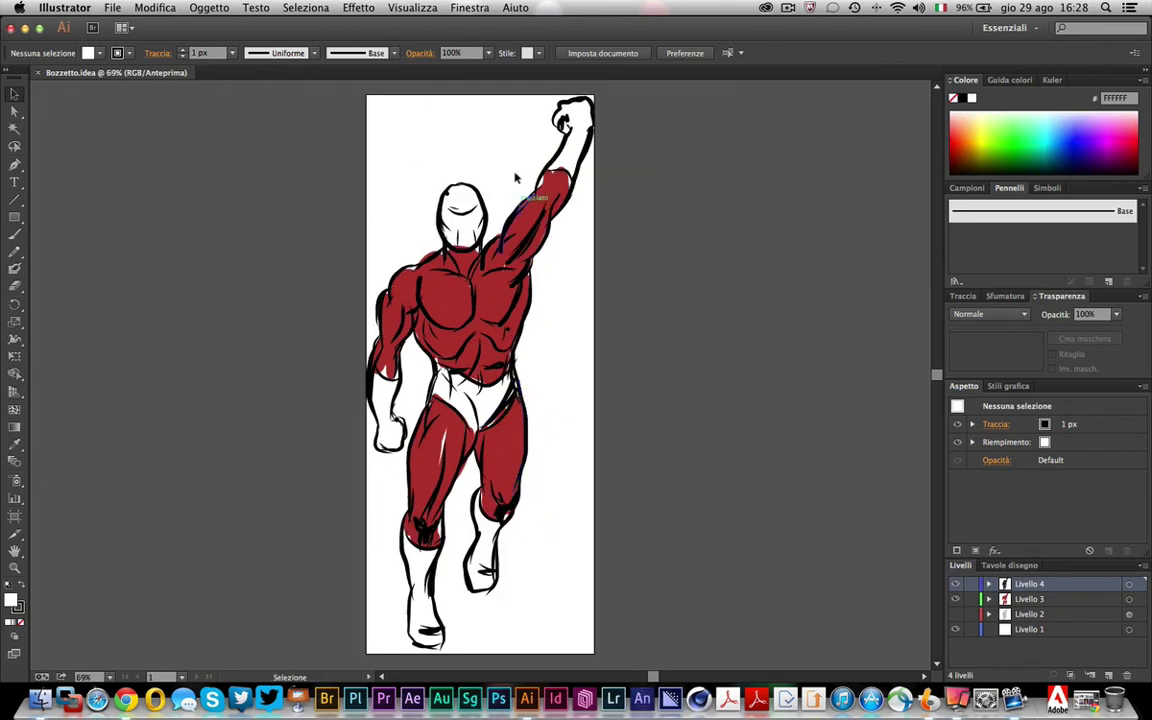
{"action": "left_click", "coordinate": [470, 290]}
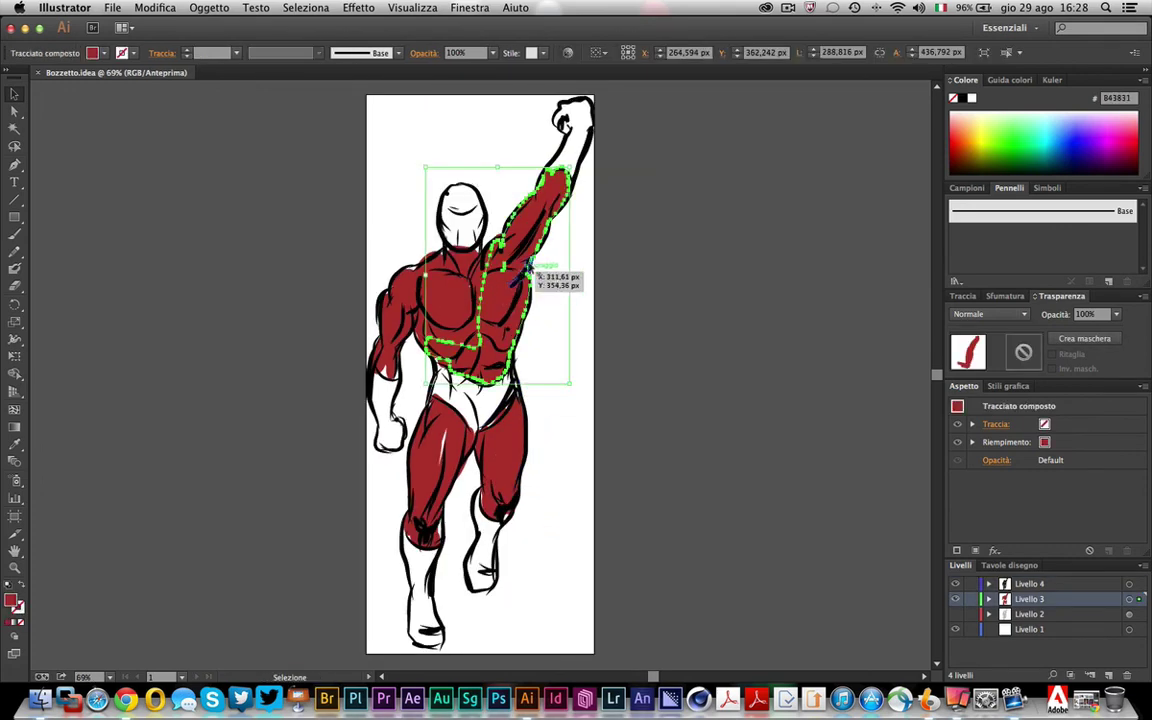
{"action": "left_click", "coordinate": [622, 327]}
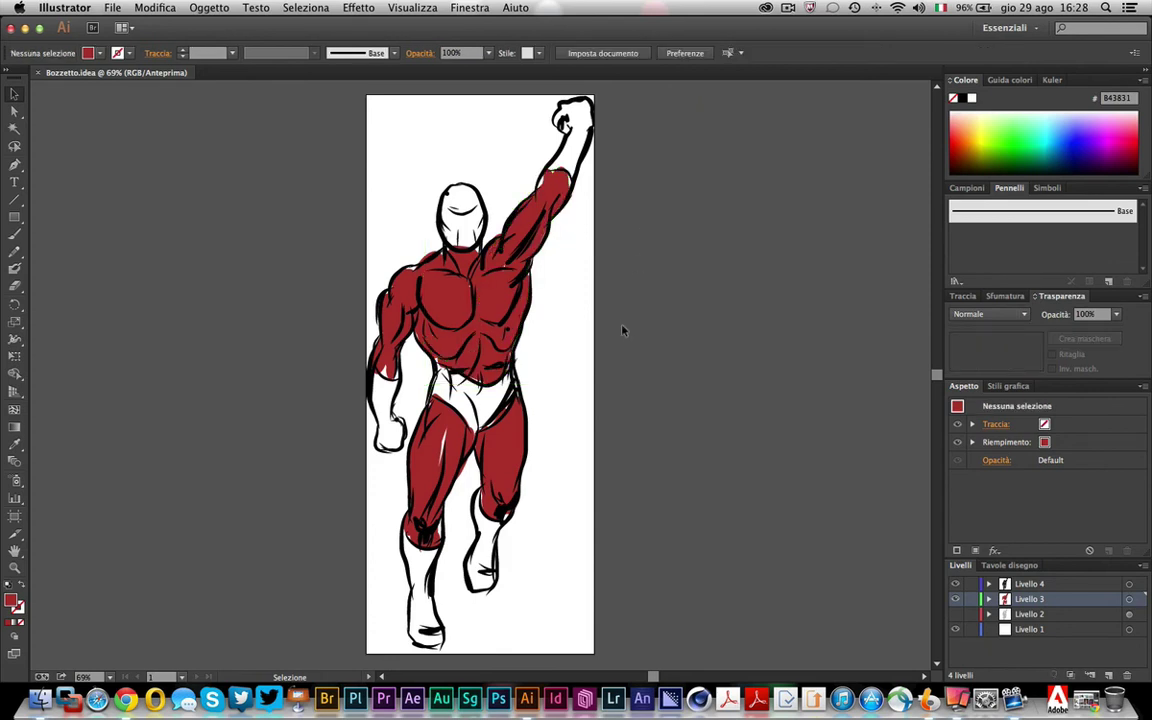